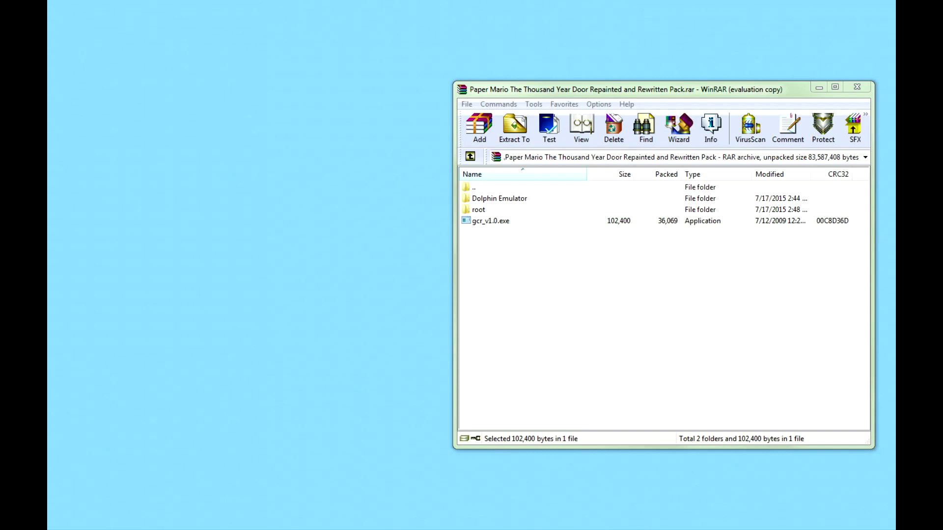
Step: Open the PMTTYD Repainted ISO from the Gamecube games folder in GCRebuilder
left_click_drag(390, 122, 463, 105)
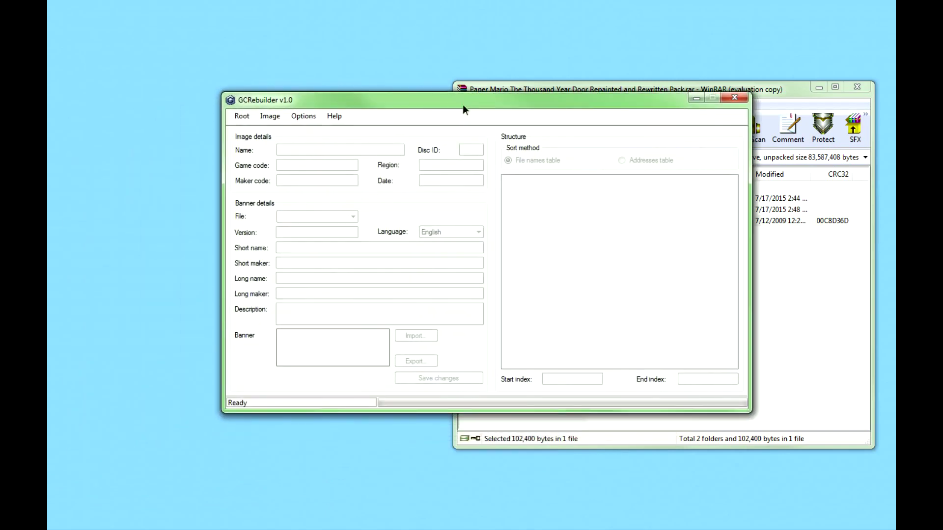
left_click(273, 117)
left_click(281, 129)
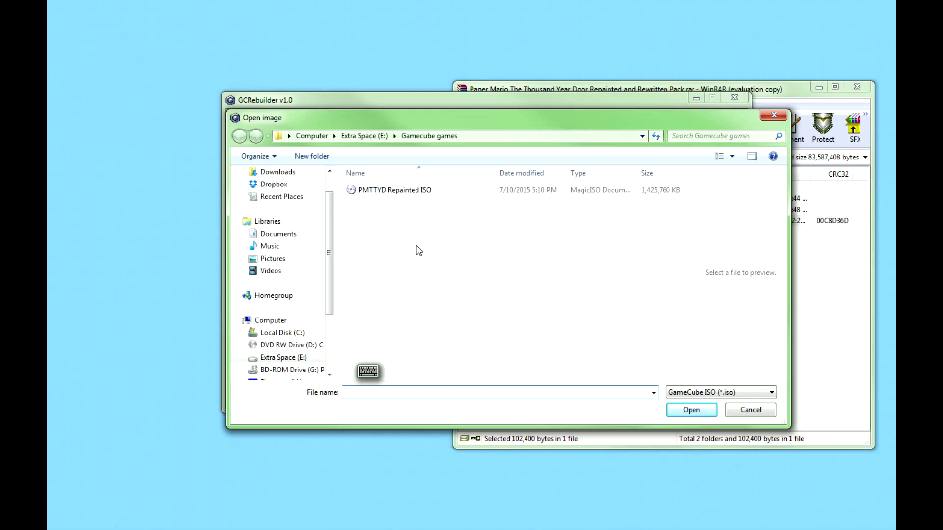
left_click(425, 193)
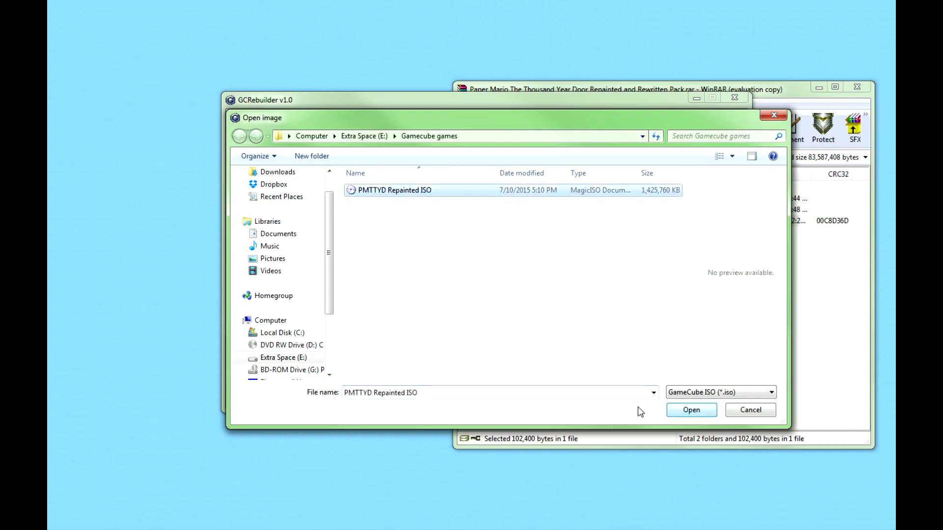
left_click(679, 416)
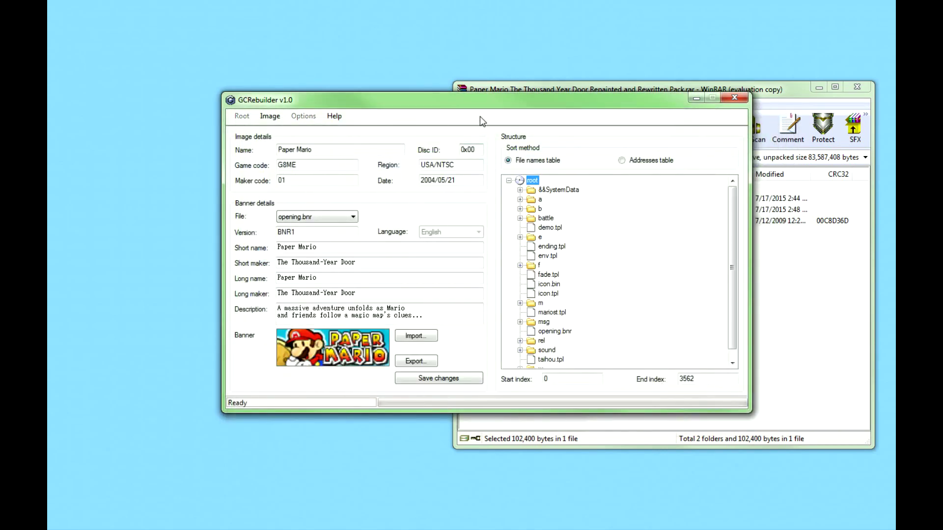
left_click_drag(480, 104, 401, 108)
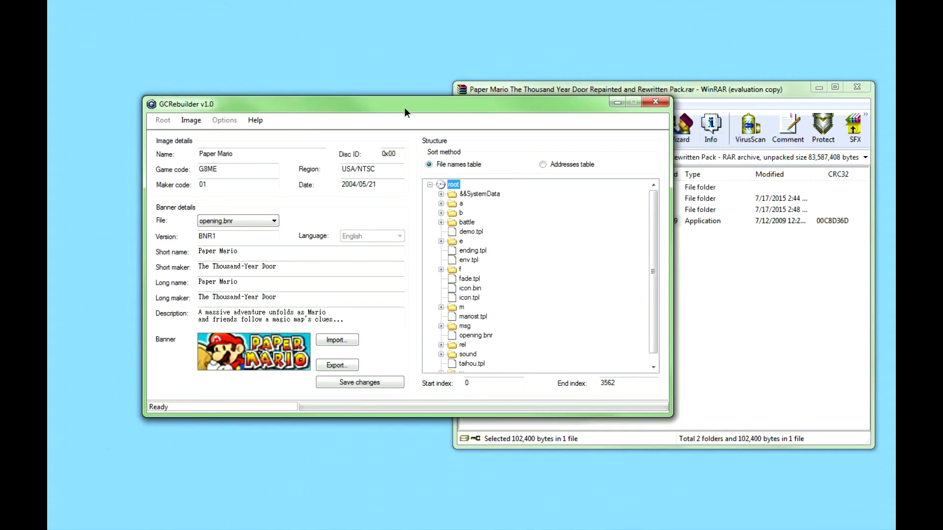
double_click(208, 169)
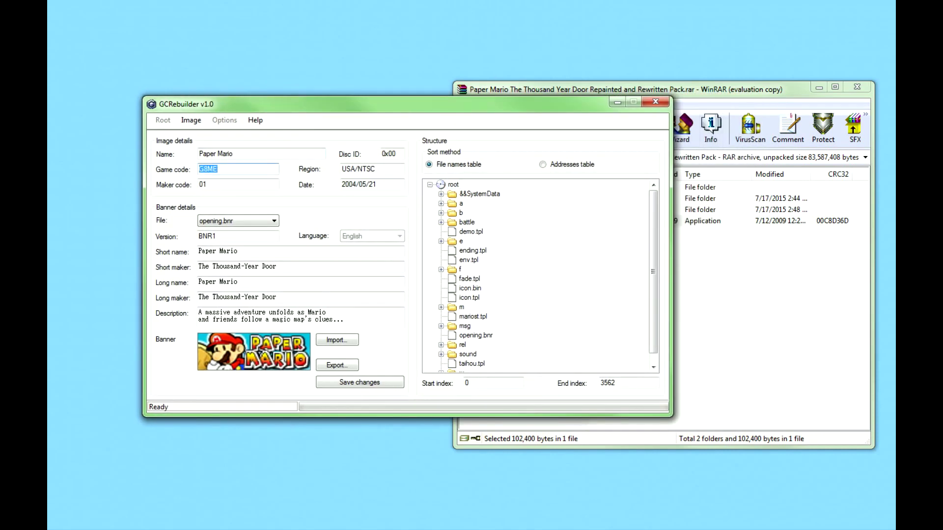
left_click_drag(279, 106, 226, 111)
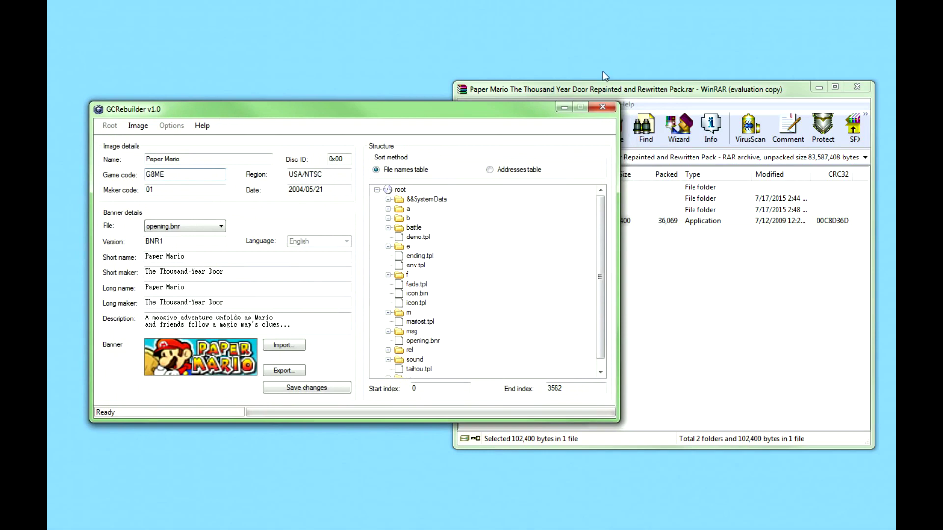
left_click(613, 90)
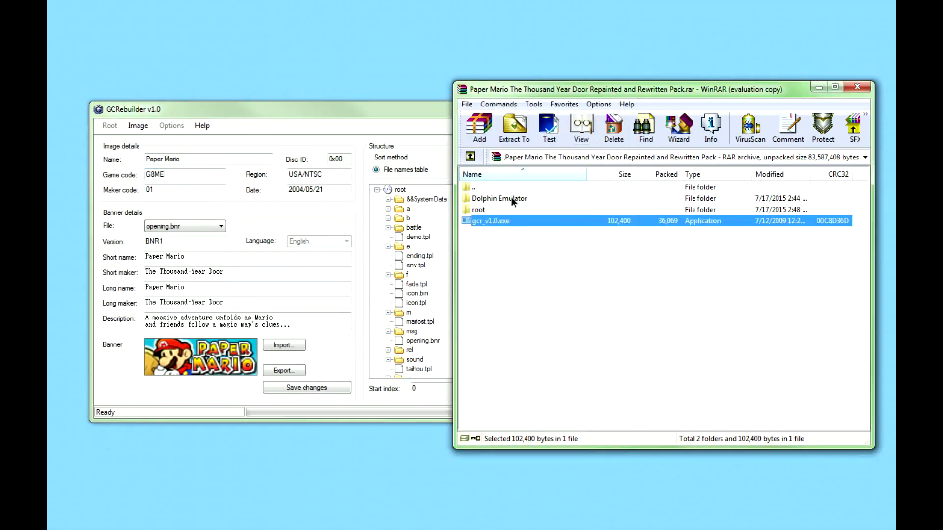
double_click(514, 199)
double_click(501, 198)
double_click(494, 199)
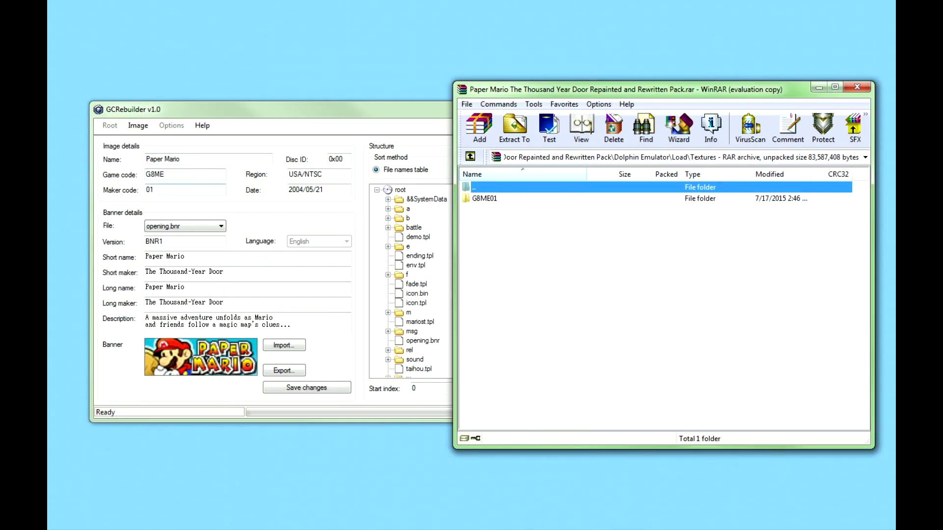
double_click(476, 187)
double_click(475, 189)
double_click(474, 189)
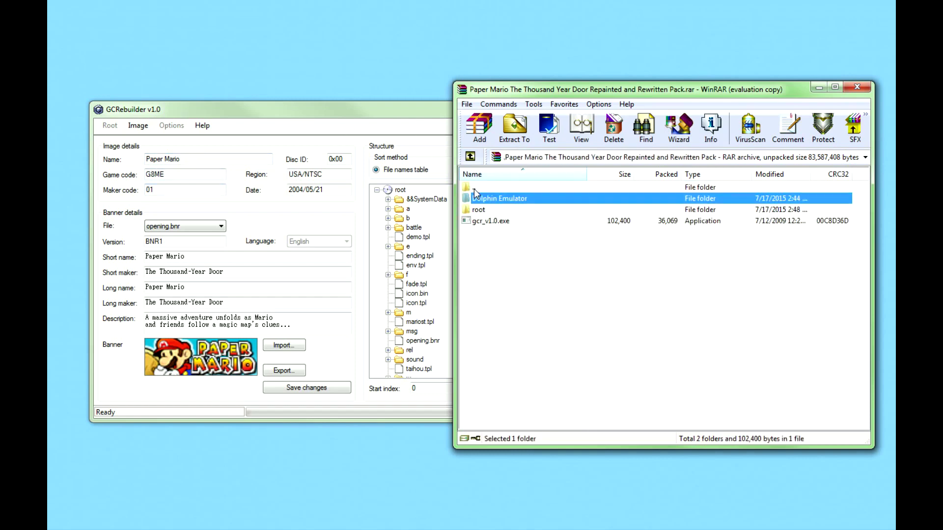
left_click_drag(351, 108, 594, 91)
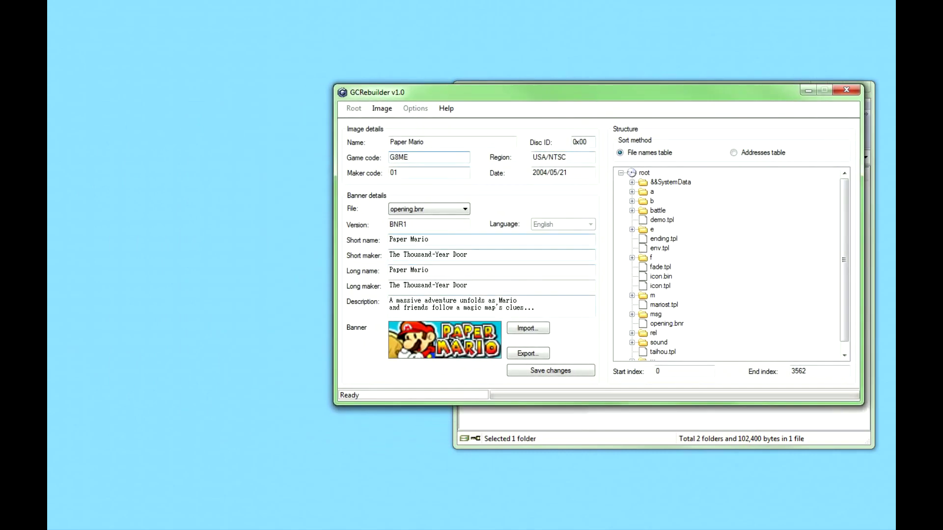
Step: Create a new desktop folder named PM, then bring GCRebuilder back to the front
right_click(635, 173)
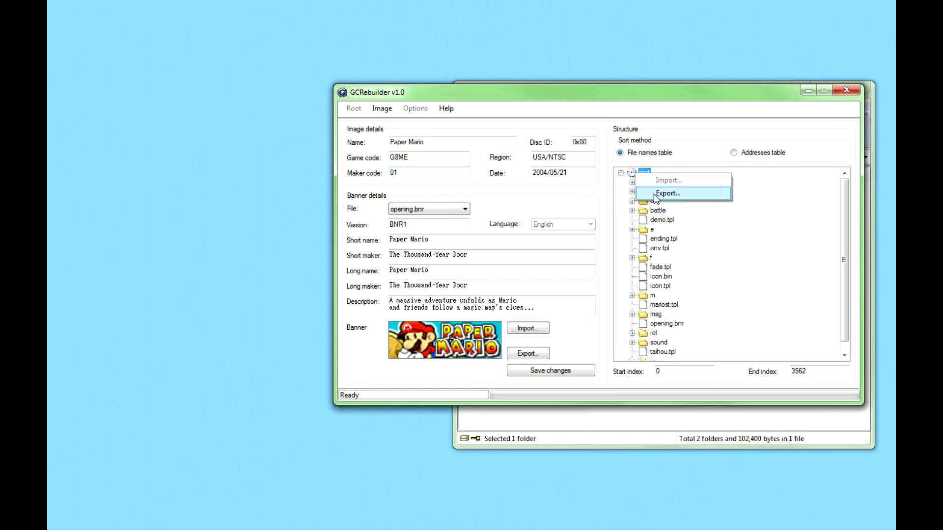
key("Up")
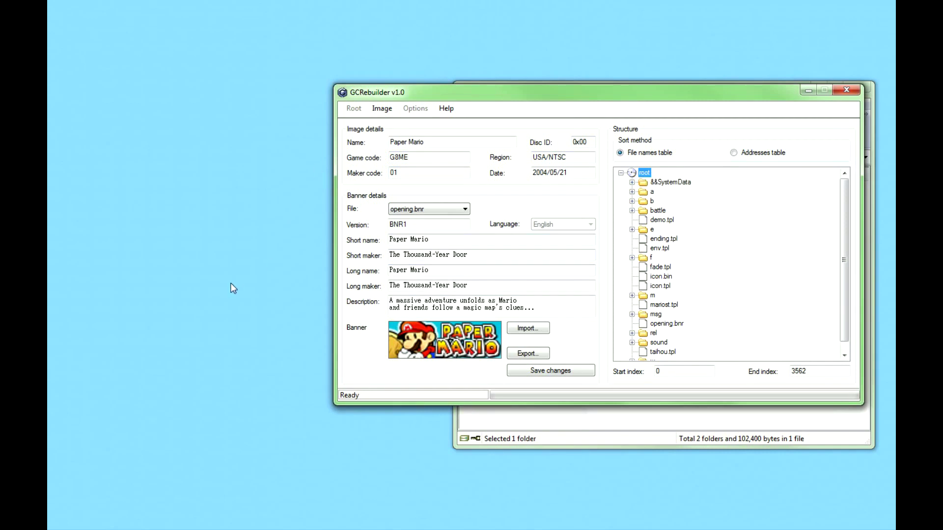
right_click(216, 225)
mouse_move(151, 362)
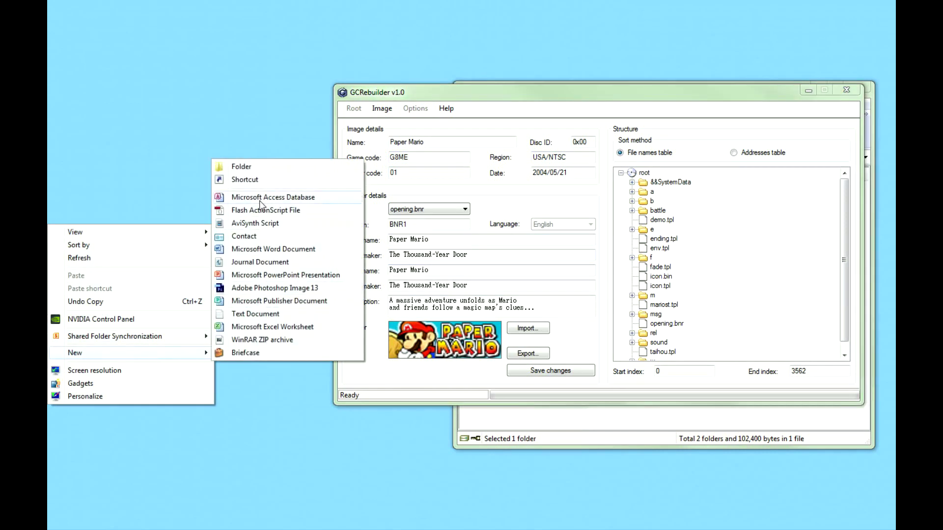
left_click(262, 166)
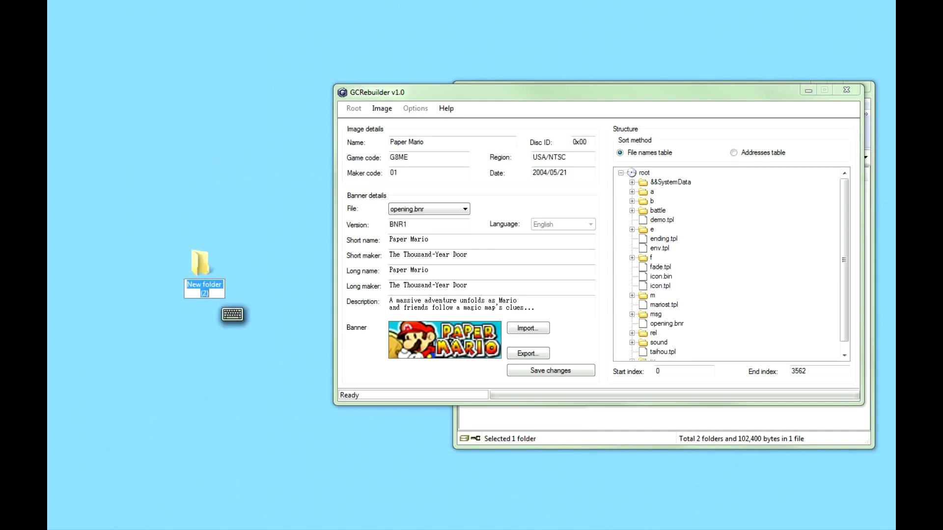
type("P")
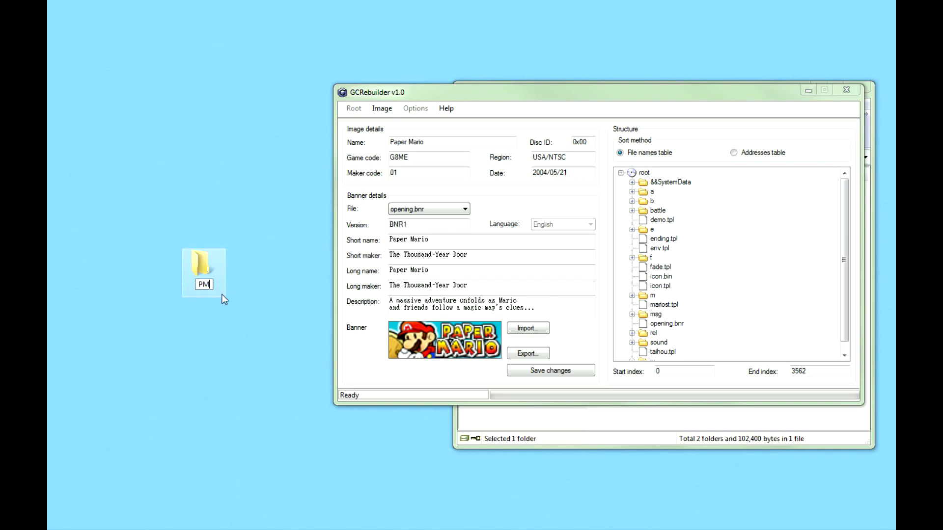
type("M")
key("Return")
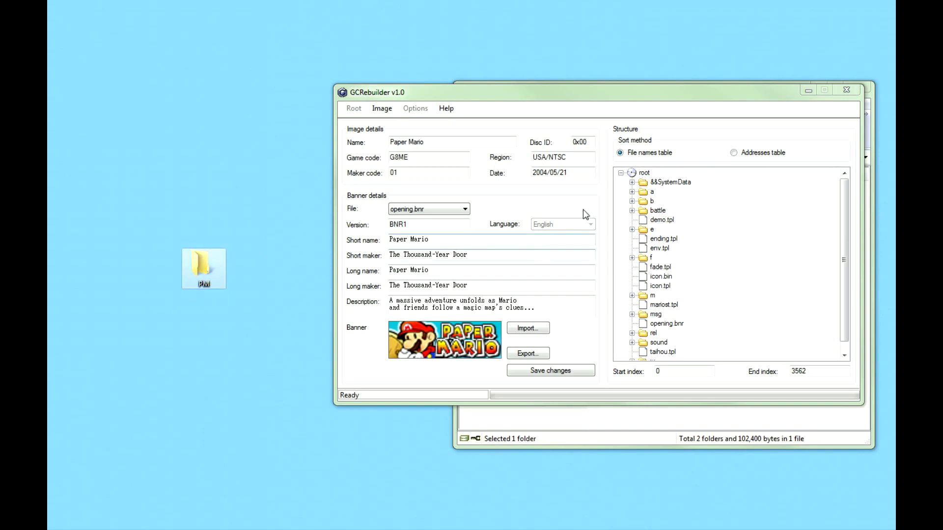
left_click_drag(676, 92, 680, 96)
Step: Export the entire root tree into the desktop PM folder and acknowledge the Done message
right_click(644, 173)
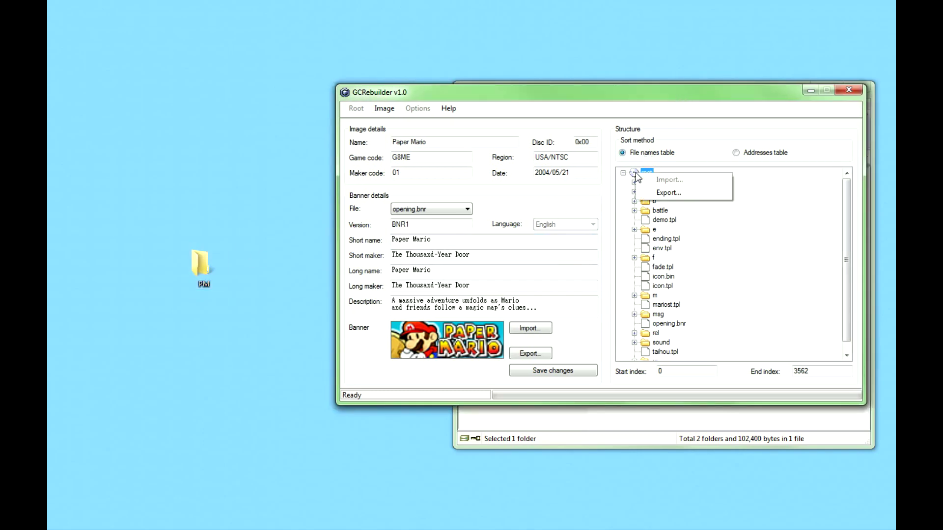
left_click(653, 193)
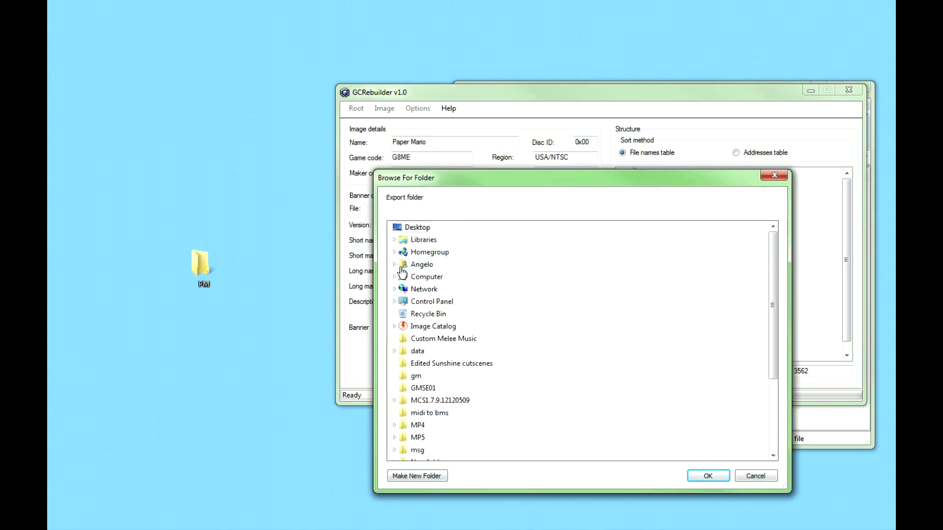
left_click_drag(769, 311, 774, 385)
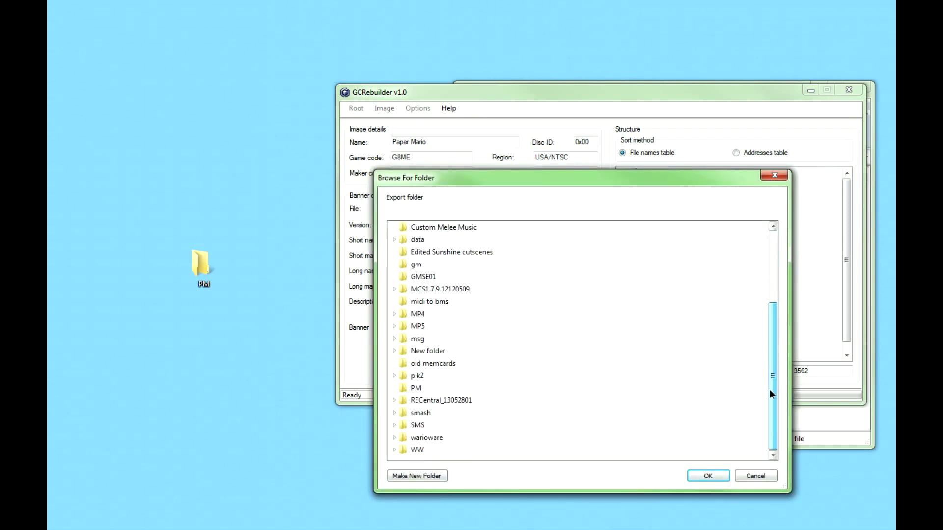
left_click(407, 390)
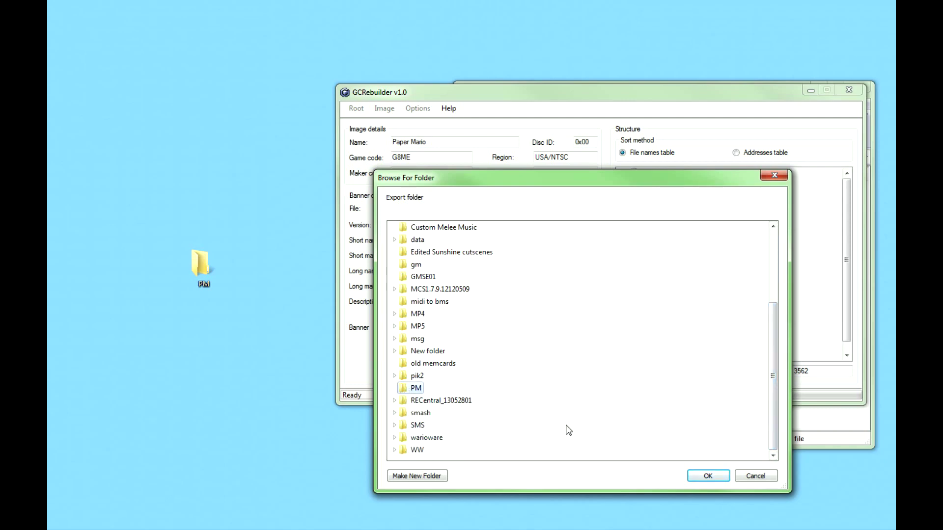
left_click(707, 475)
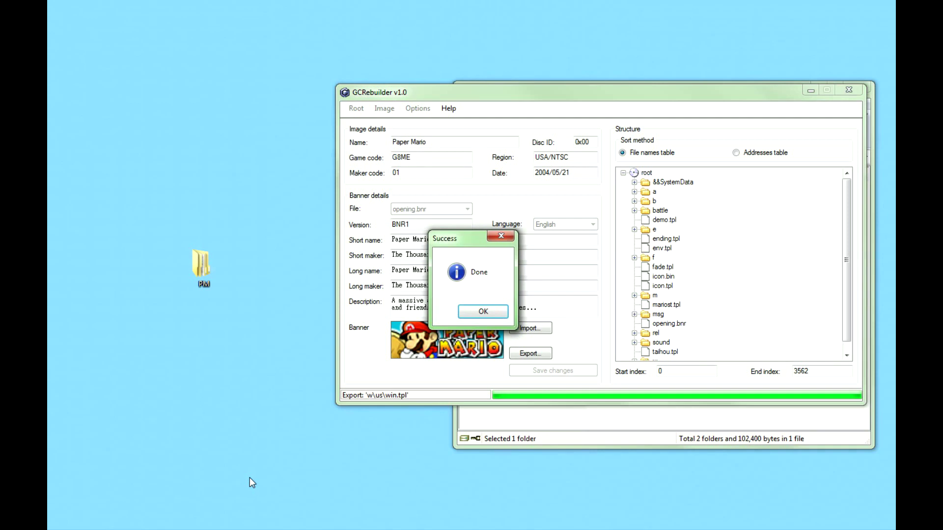
left_click(462, 316)
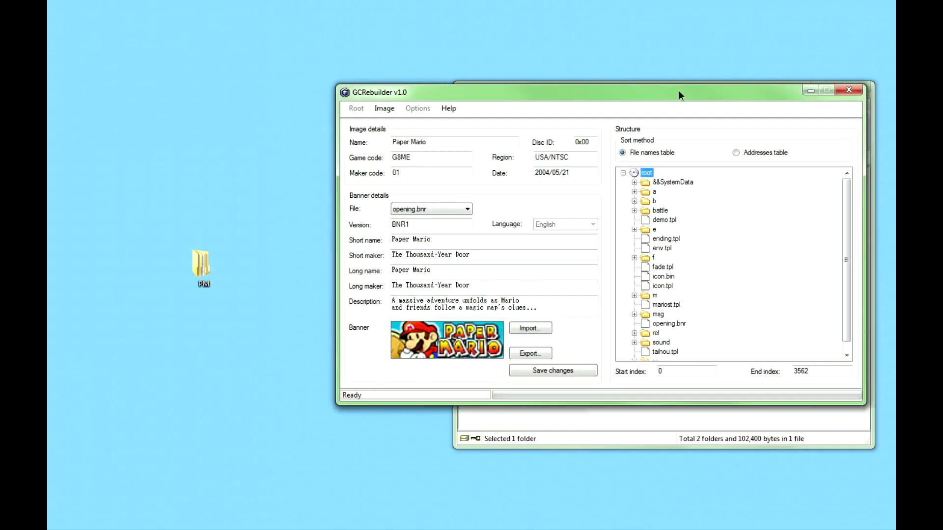
left_click_drag(678, 90, 635, 108)
Step: Close GCRebuilder and open the desktop PM folder in a smaller window
left_click(798, 106)
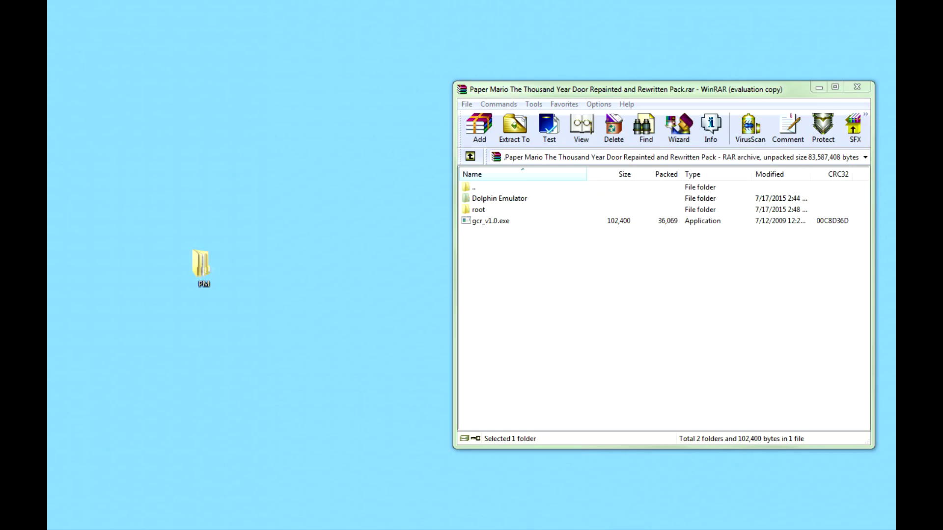
double_click(200, 265)
left_click_drag(104, 53, 265, 196)
left_click_drag(501, 216, 321, 143)
left_click_drag(577, 87, 626, 91)
Step: Drag the texture pack's root folder into PM, merging all folders and replacing existing files
left_click(538, 214)
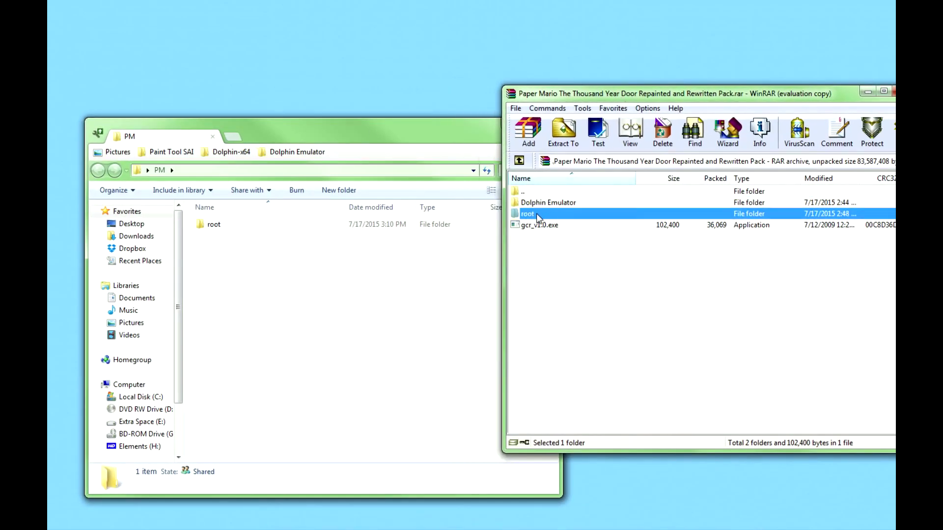
left_click_drag(538, 217, 241, 225)
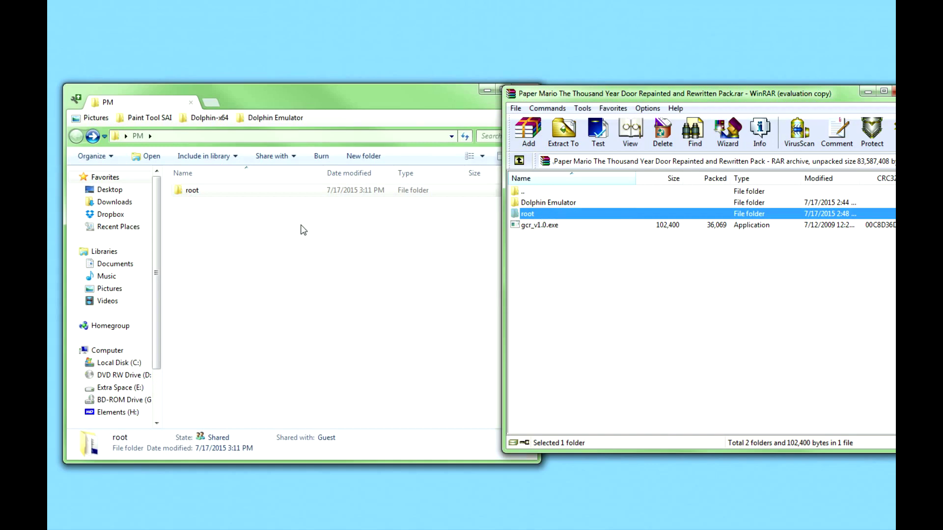
left_click(302, 229)
left_click(544, 214)
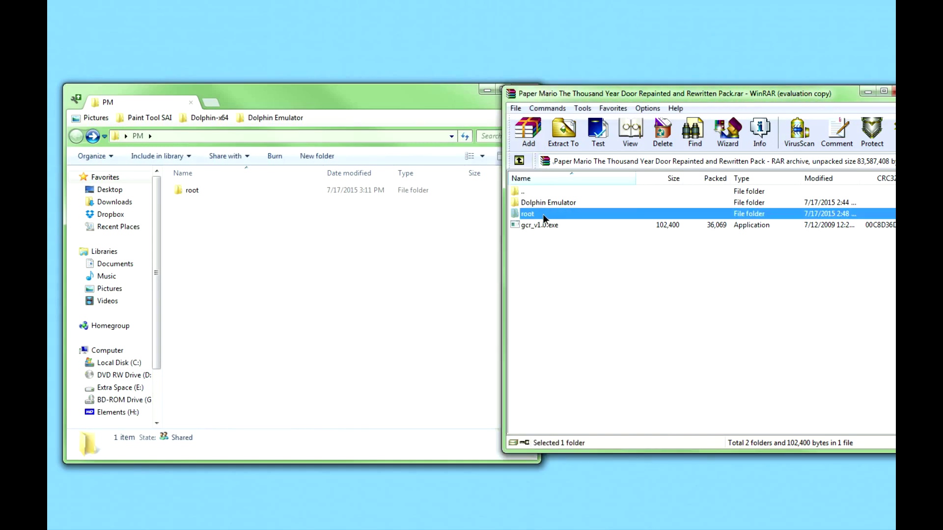
left_click_drag(221, 241, 224, 243)
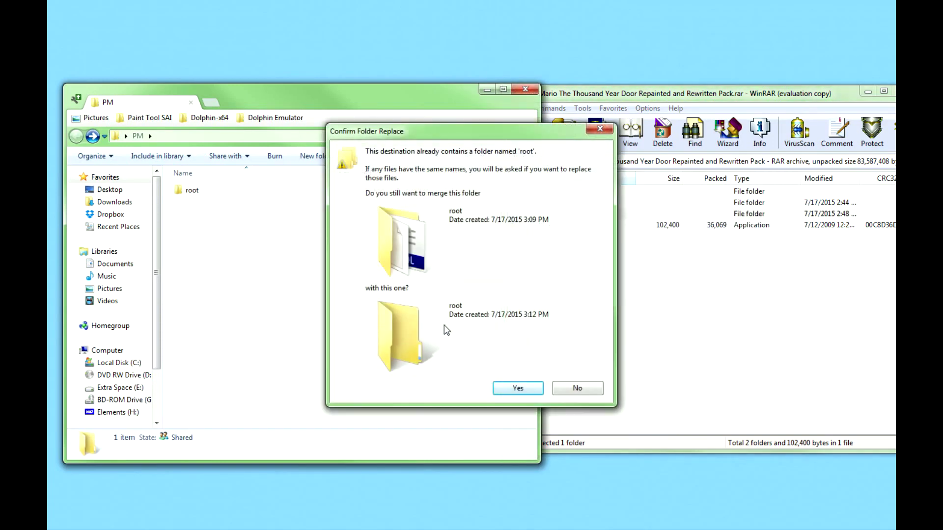
left_click(518, 388)
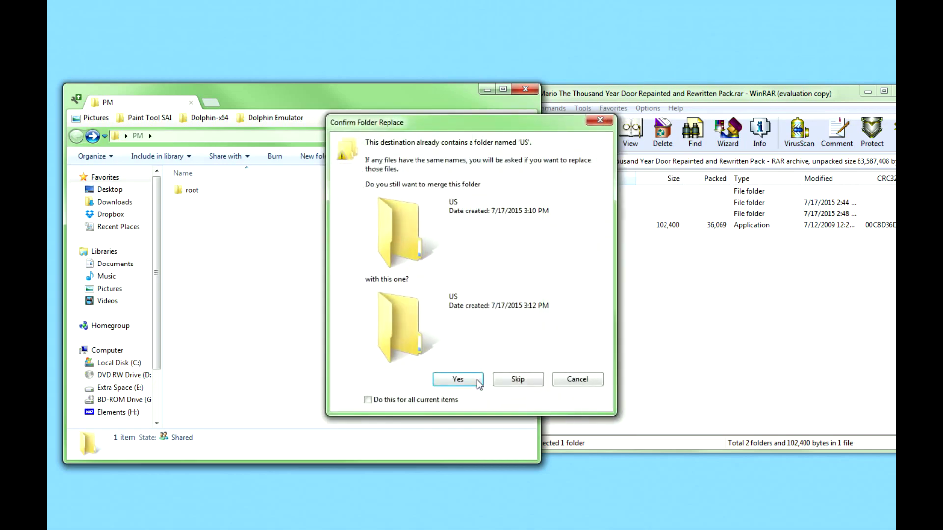
left_click(414, 404)
left_click(462, 380)
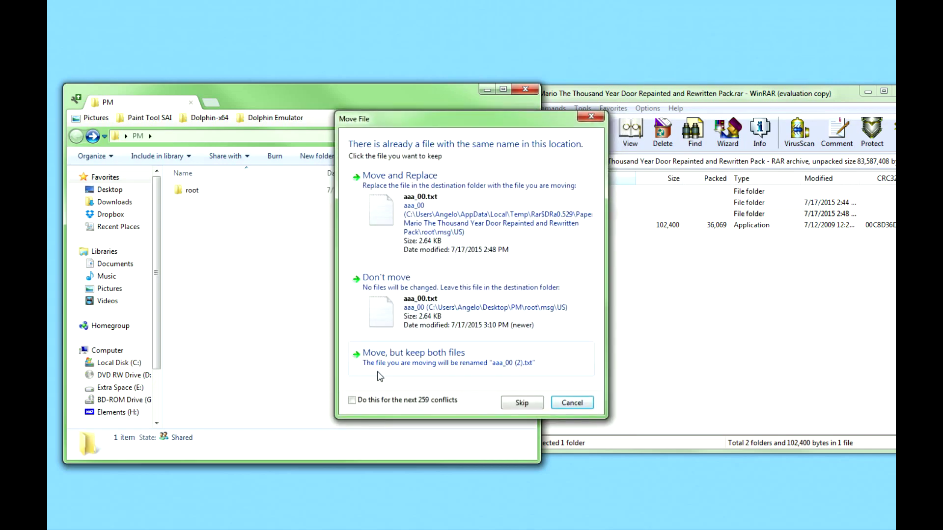
left_click(434, 226)
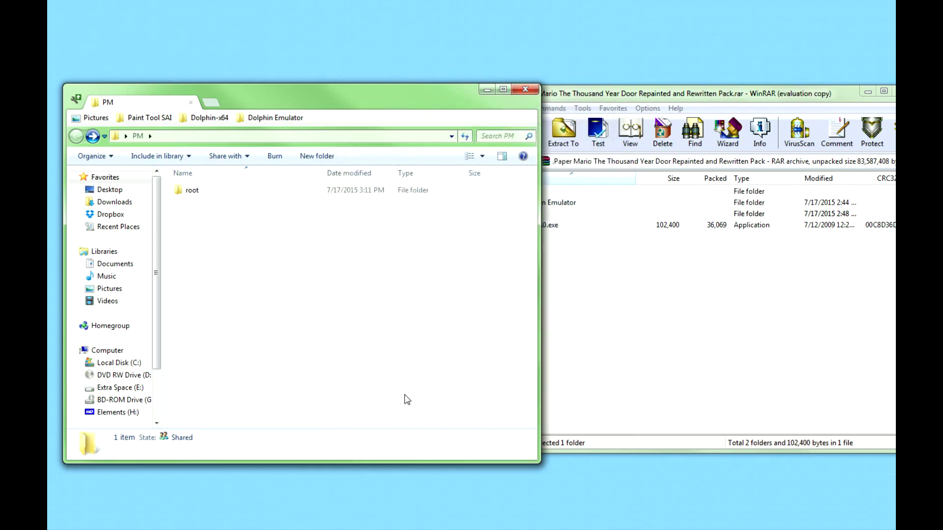
Step: Close the PM window, relaunch GCRebuilder from the archive, and centre its window
left_click(271, 191)
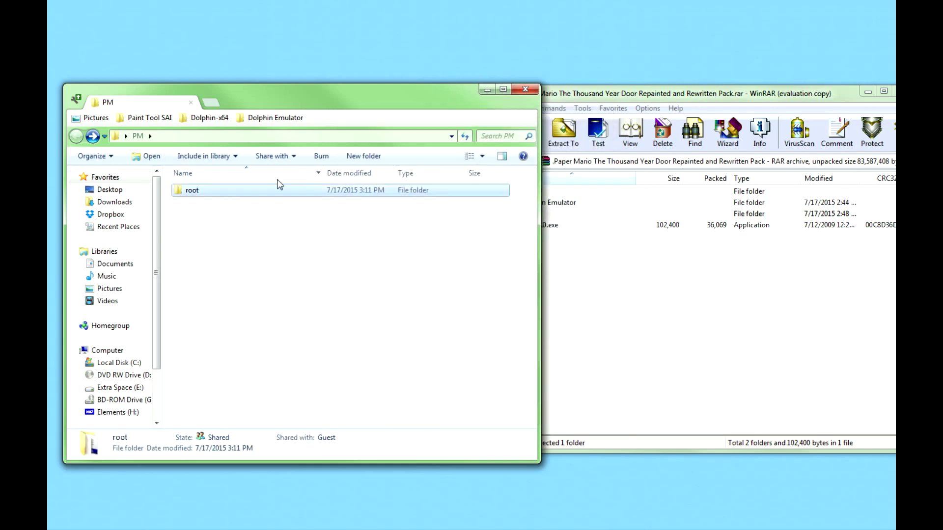
left_click(265, 248)
left_click(525, 89)
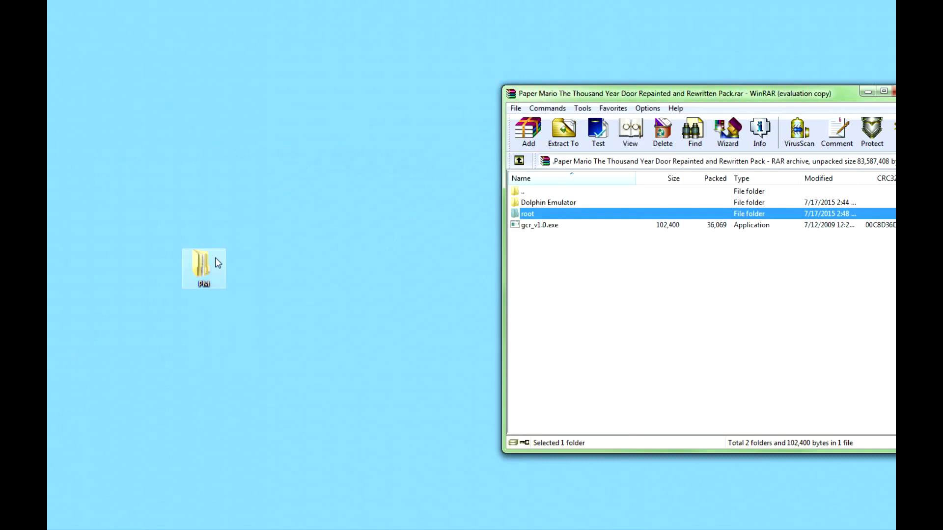
left_click(211, 273)
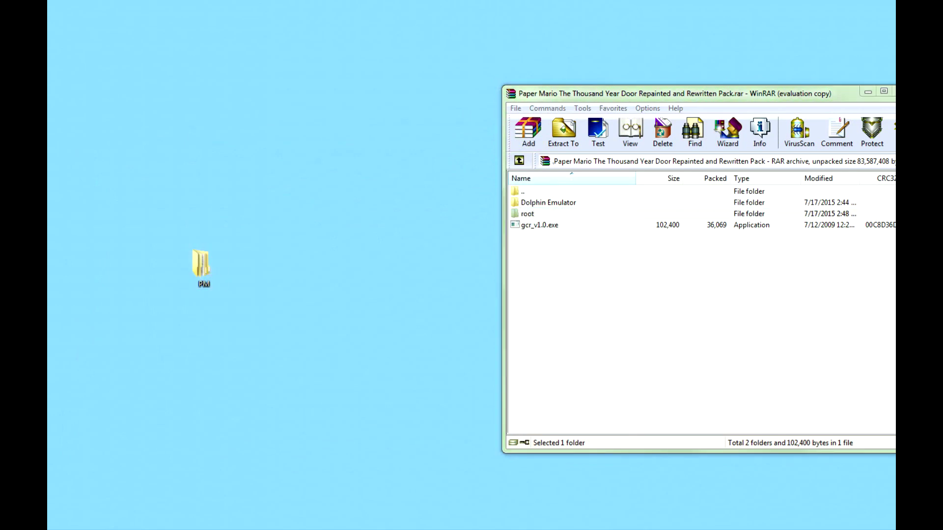
left_click(527, 213)
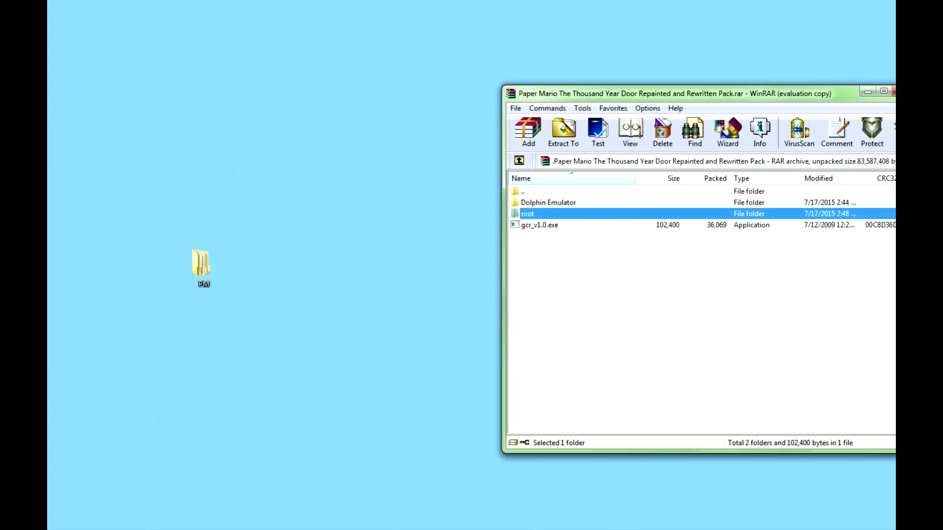
left_click(528, 214)
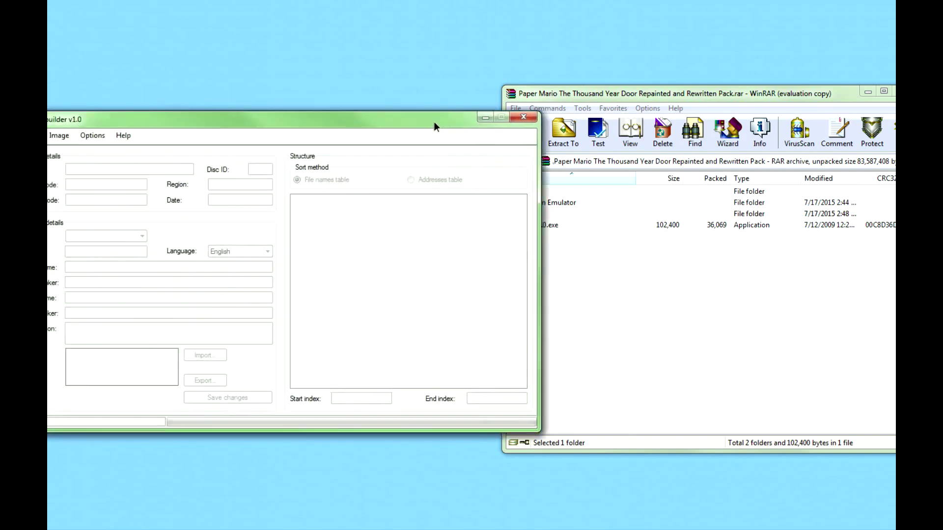
left_click_drag(371, 126, 529, 116)
left_click_drag(362, 111, 421, 111)
Step: Load the desktop PM\root folder as GCRebuilder's root
left_click(279, 125)
left_click(297, 135)
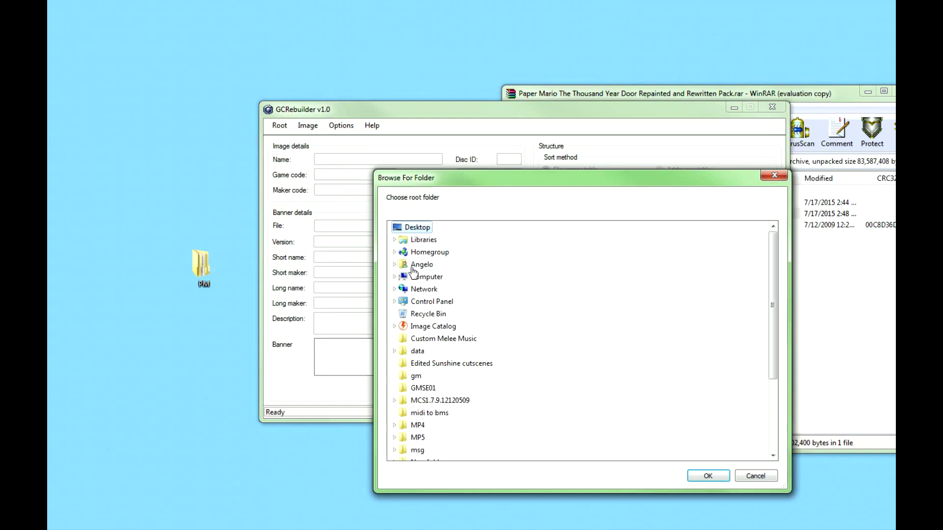
scroll(406, 350, "down", 3)
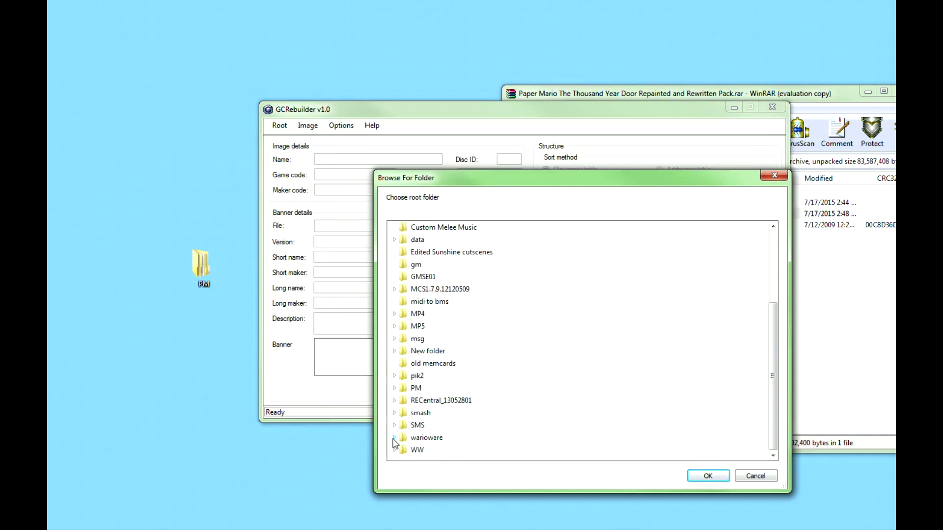
left_click(394, 388)
left_click(422, 314)
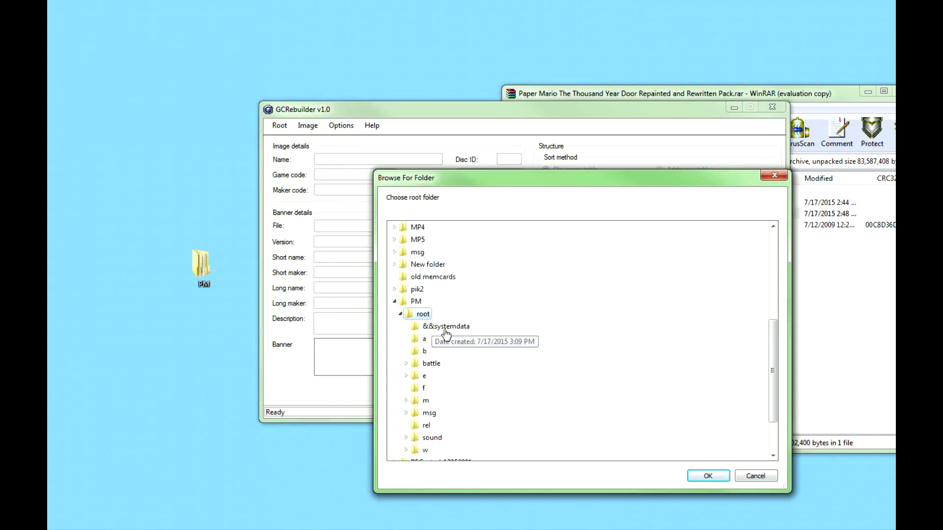
left_click(707, 476)
left_click_drag(563, 114, 589, 117)
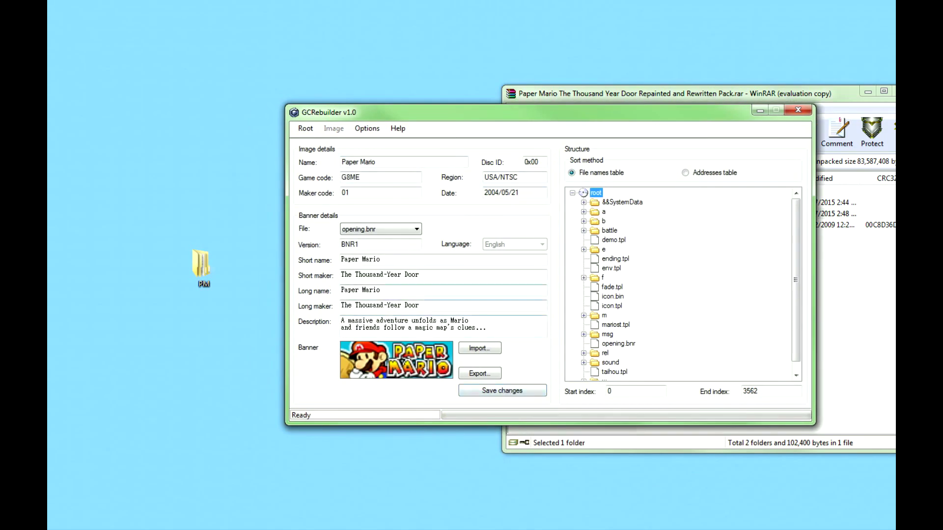
Step: Set the rebuilt image to save as PMTTYD r in E:\Gamecube games
left_click(305, 131)
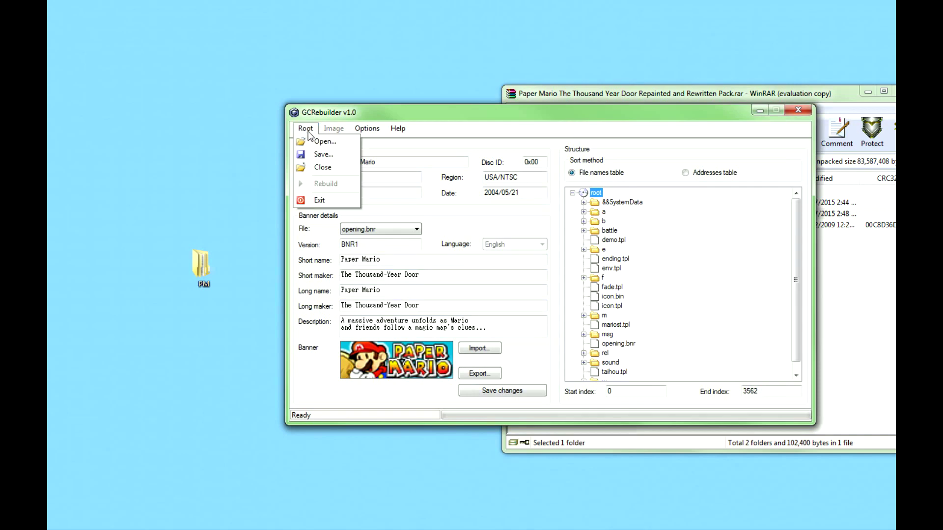
left_click(327, 155)
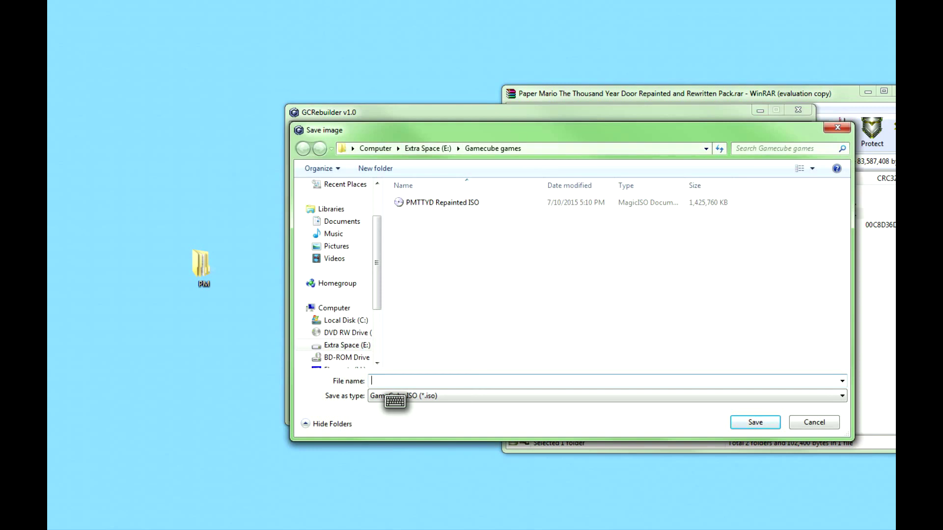
type("PMTTYD r")
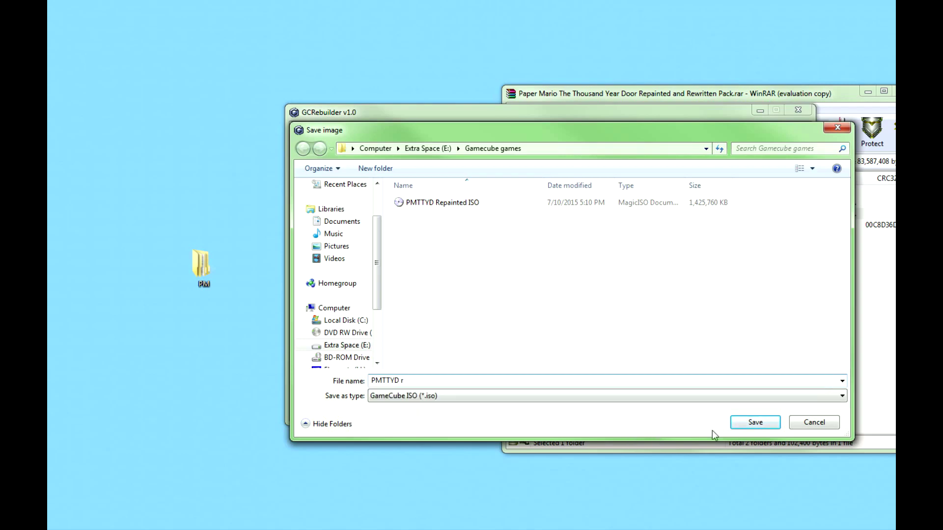
left_click(745, 422)
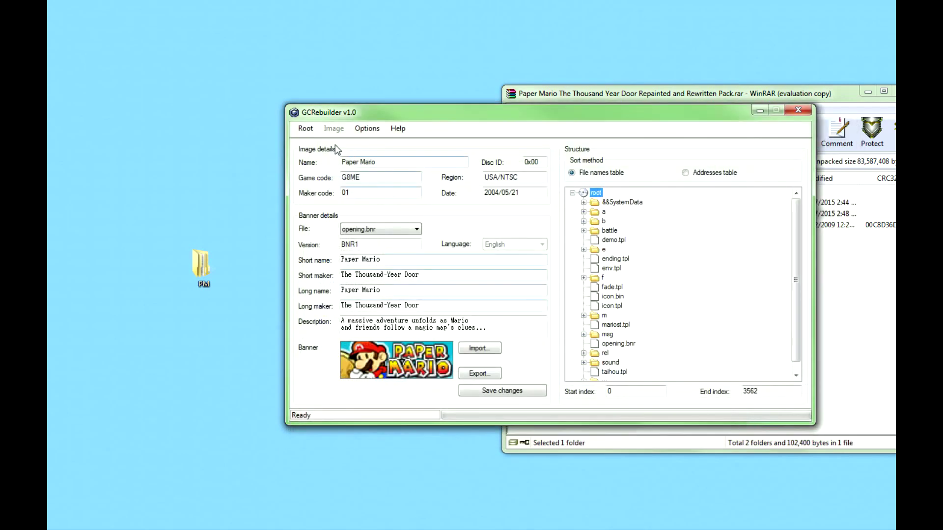
left_click(306, 128)
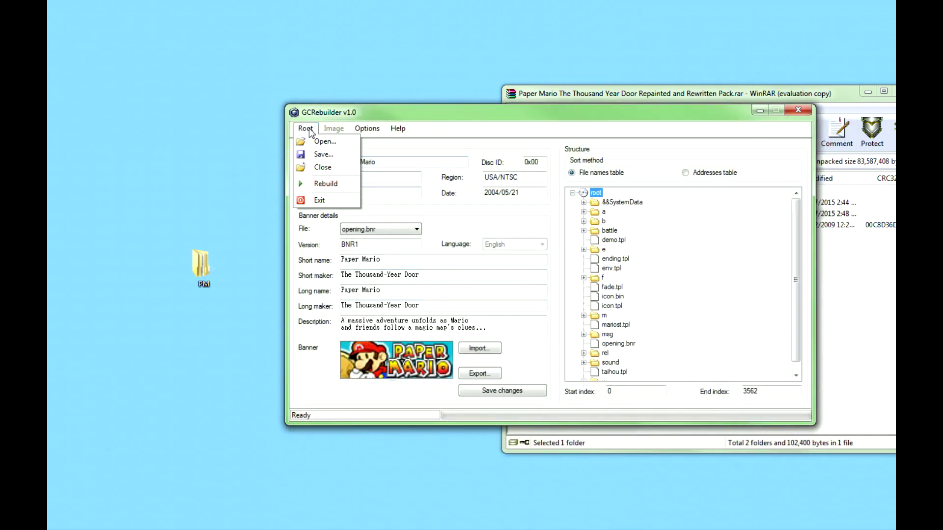
Step: Rebuild the 1,459,978,240-byte ISO, dismiss the success message, and close GCRebuilder
left_click(329, 184)
left_click_drag(555, 115, 528, 118)
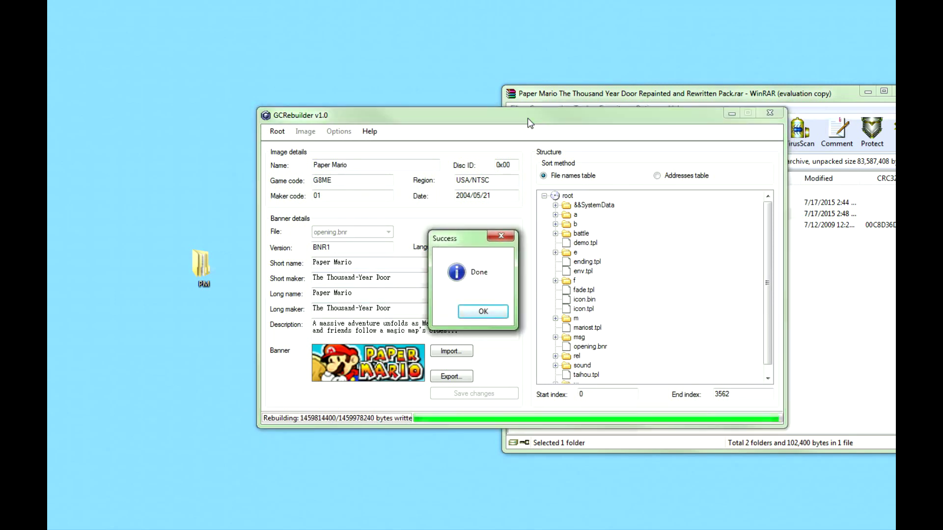
left_click(484, 312)
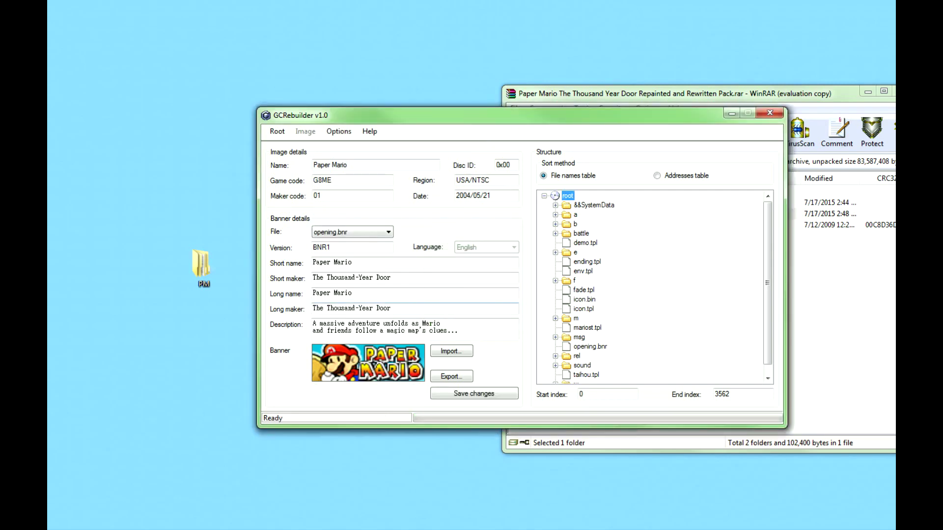
left_click(769, 113)
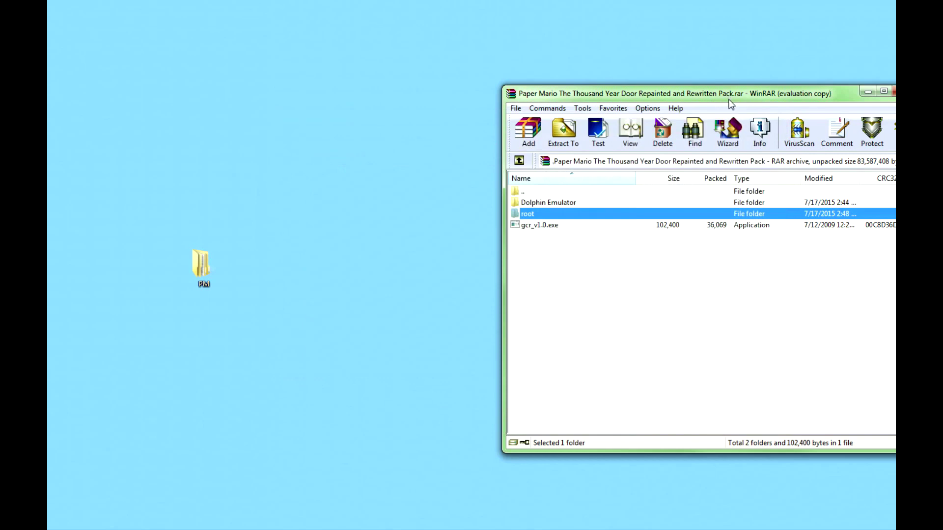
left_click_drag(721, 98, 667, 109)
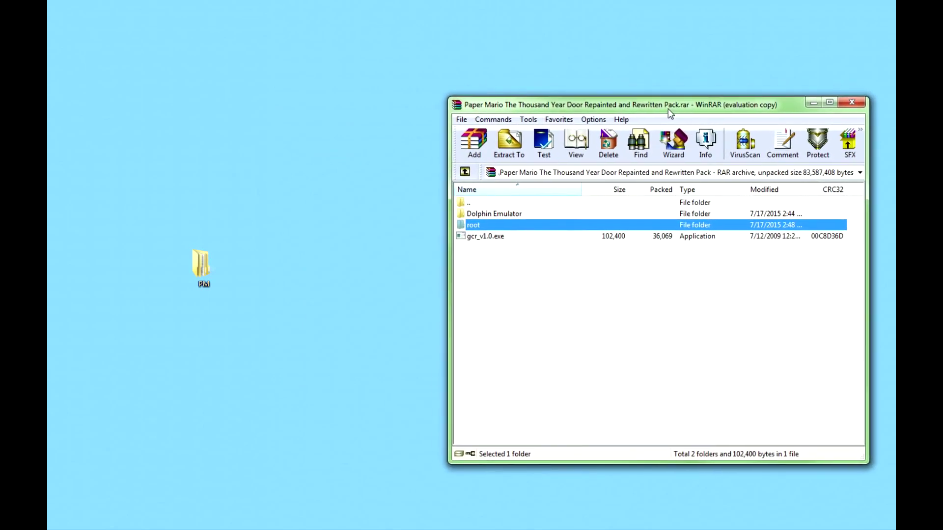
left_click(522, 214)
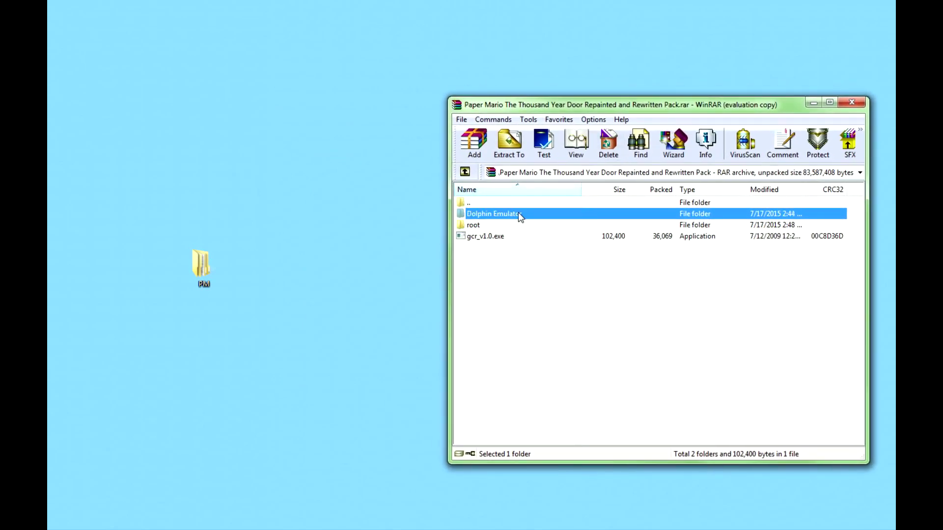
left_click(508, 270)
left_click(525, 214)
double_click(523, 215)
double_click(494, 216)
double_click(493, 214)
double_click(497, 216)
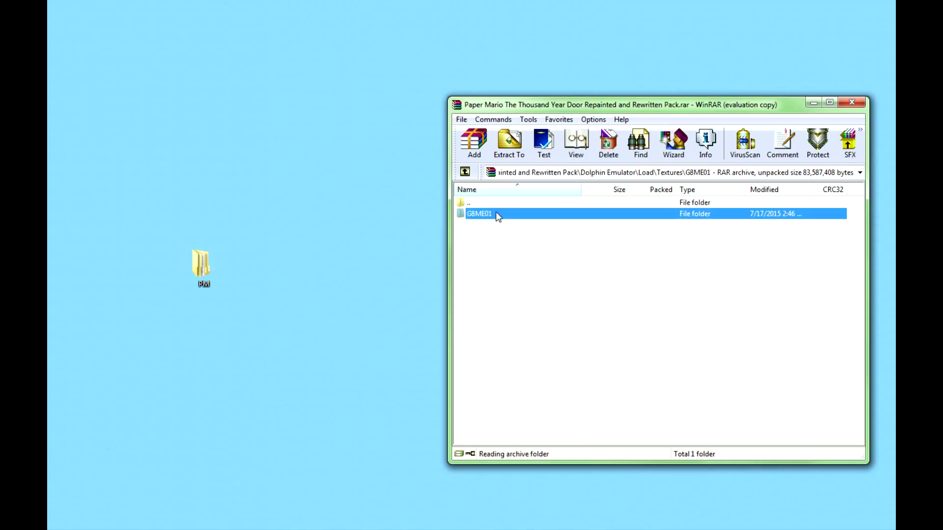
double_click(462, 202)
double_click(467, 204)
double_click(467, 204)
double_click(467, 204)
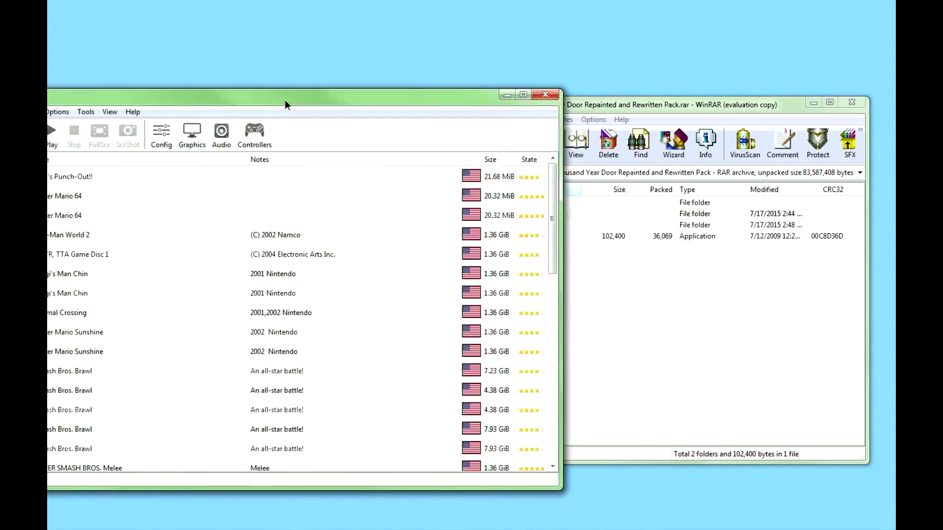
Step: Confirm Load Custom Textures is enabled in Dolphin's graphics settings, then scroll to the Paper Mario entries
left_click_drag(285, 99, 516, 101)
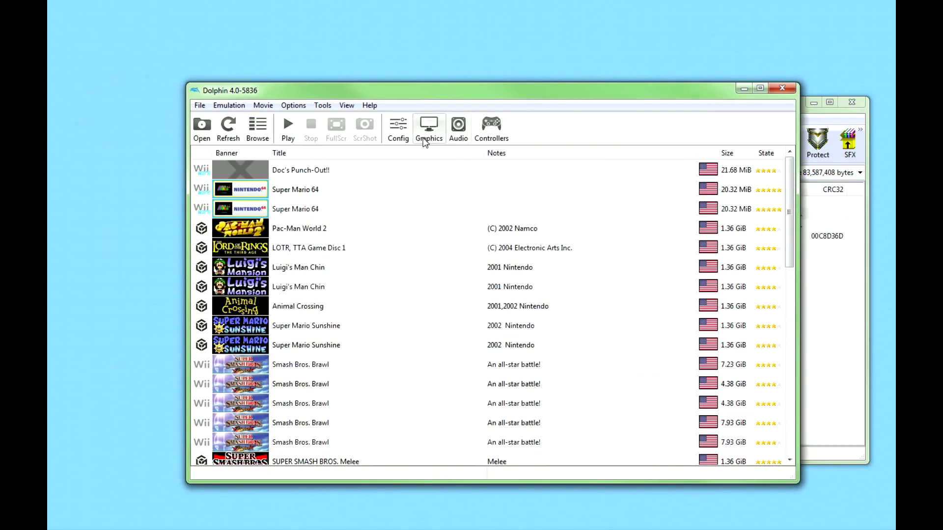
left_click(426, 133)
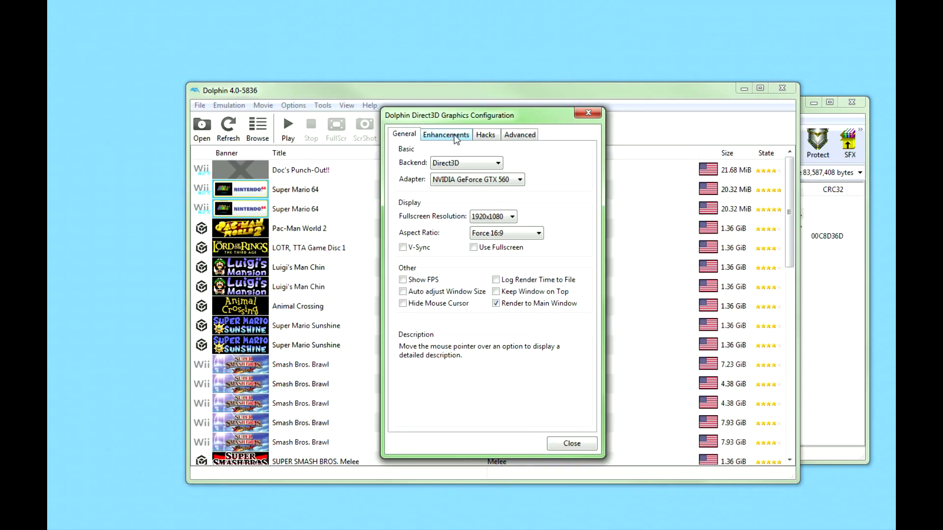
left_click(516, 135)
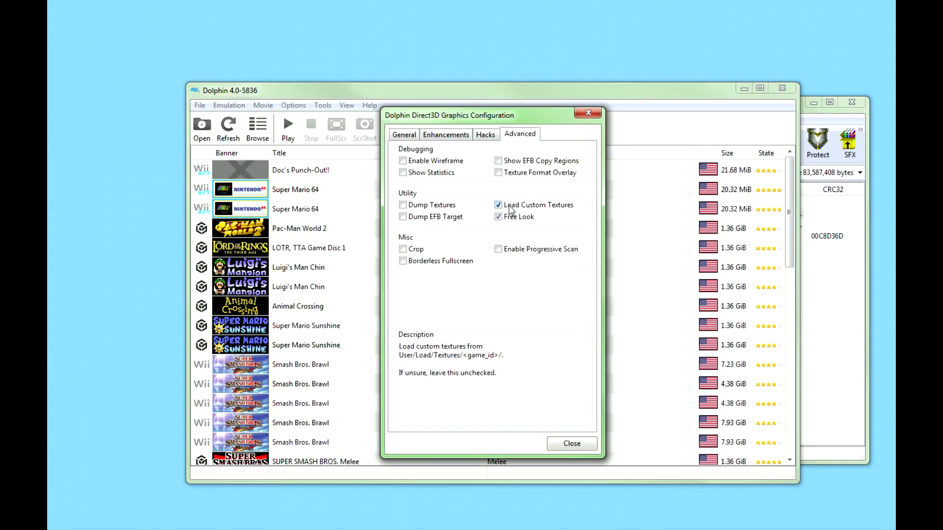
left_click(485, 134)
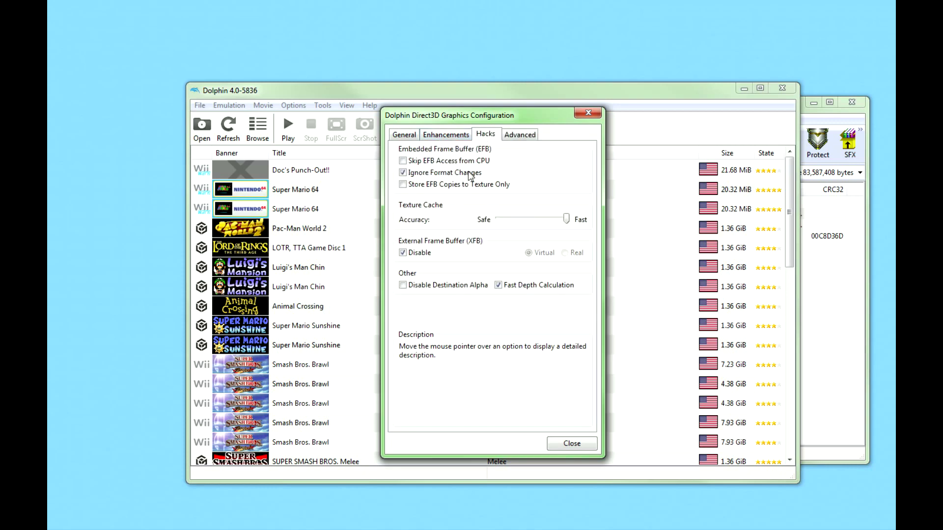
mouse_move(557, 223)
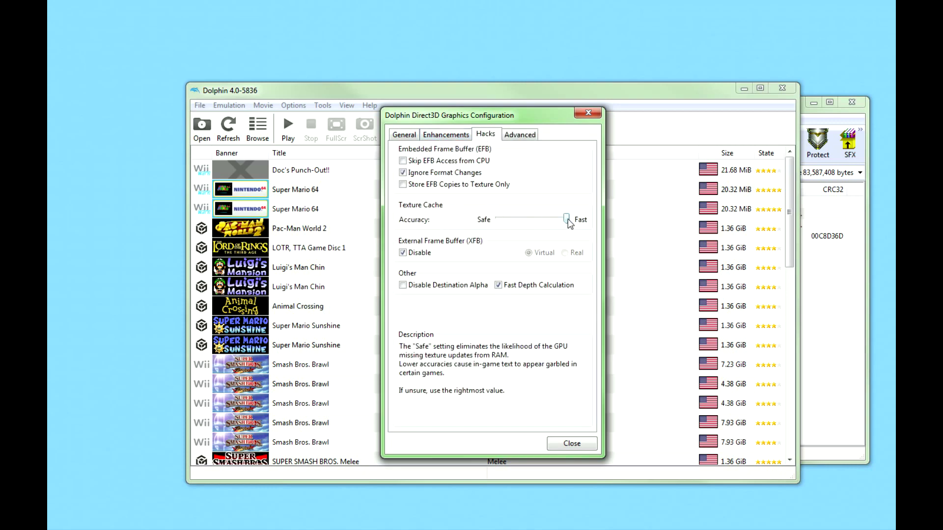
left_click(521, 136)
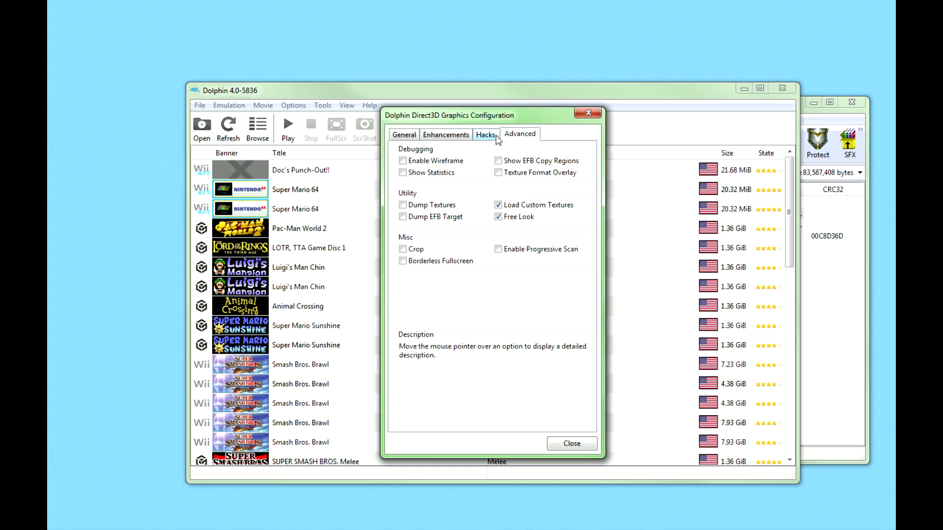
left_click(563, 445)
scroll(550, 363, "down", 10)
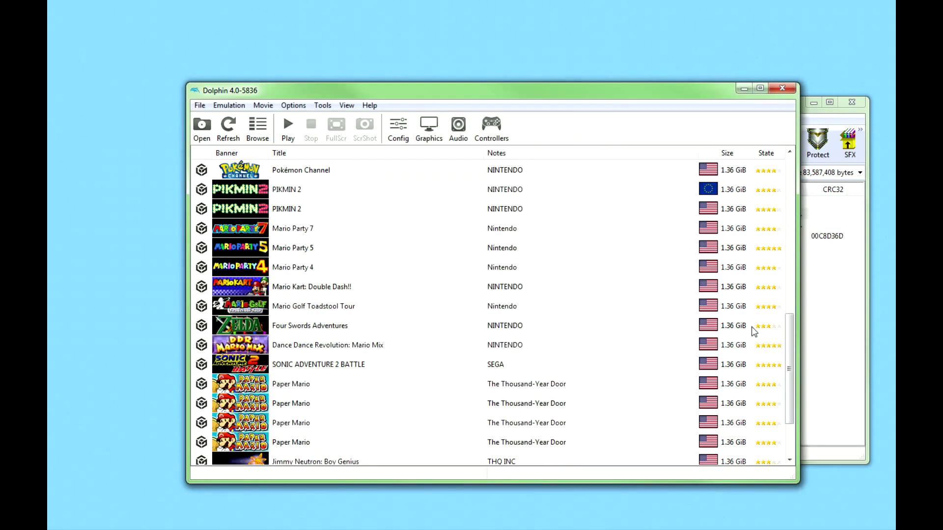
Step: Boot PMTTYD r.iso in Dolphin, briefly reopening and closing the graphics settings
left_click_drag(789, 344, 783, 383)
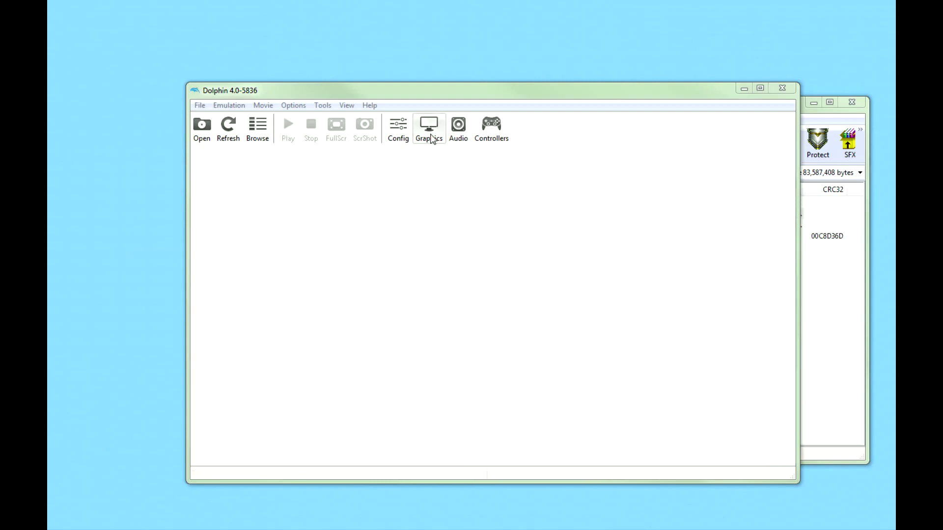
left_click(430, 137)
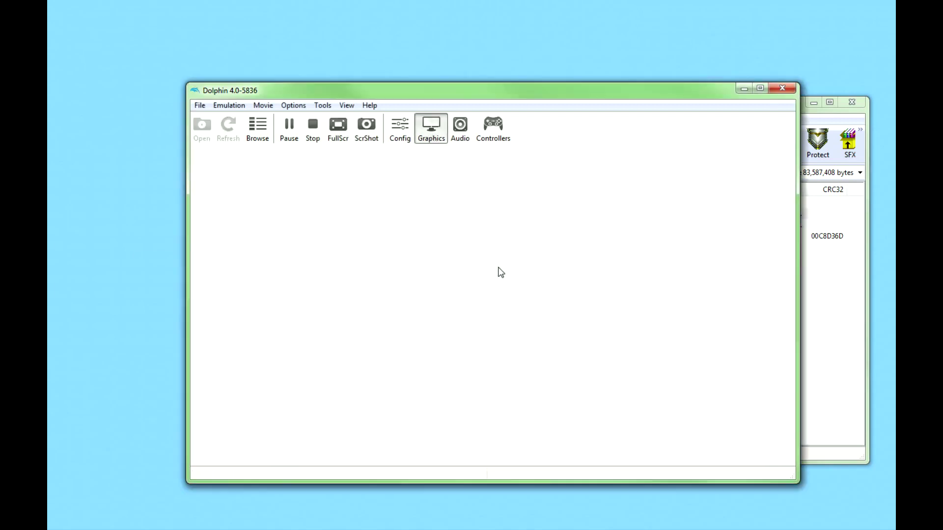
left_click(554, 440)
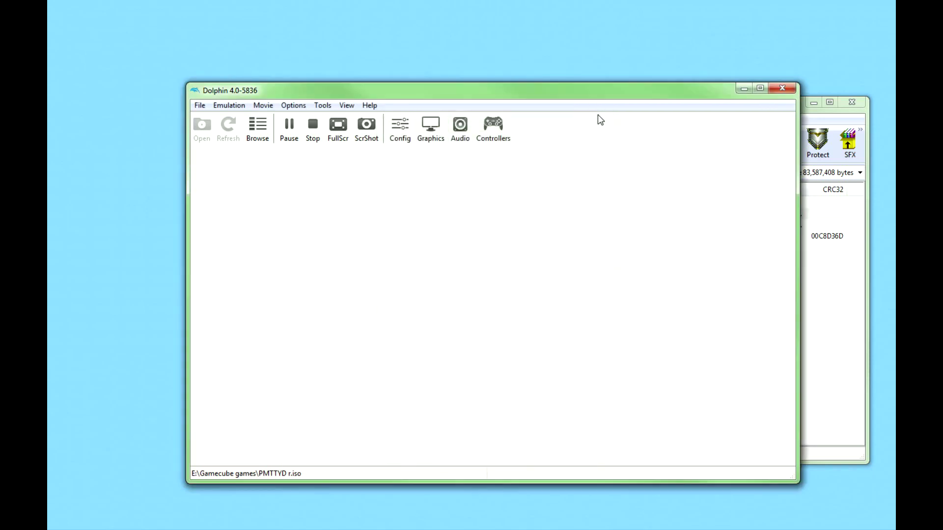